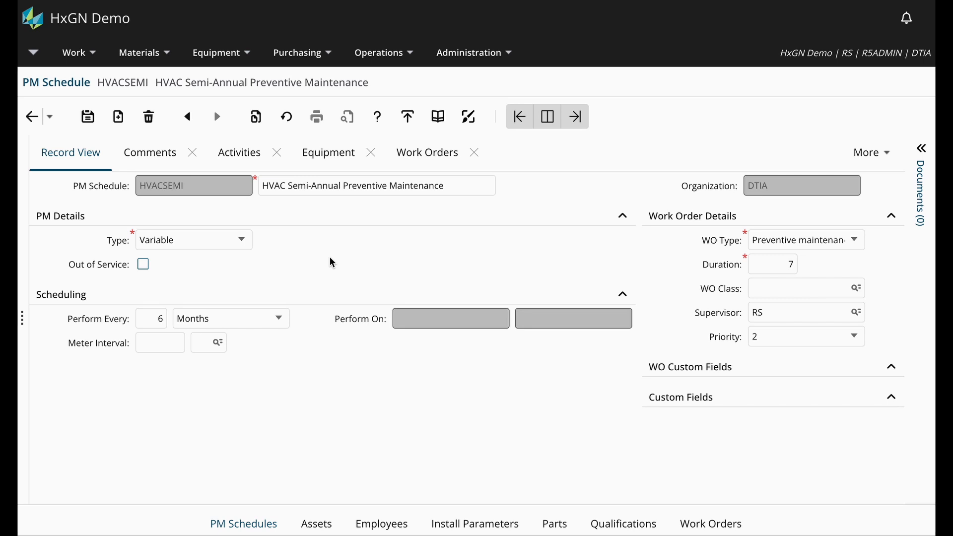
Change the type of the HVACSEMI PM schedule to Fixed.
{"action": "left_click", "coordinate": [206, 244]}
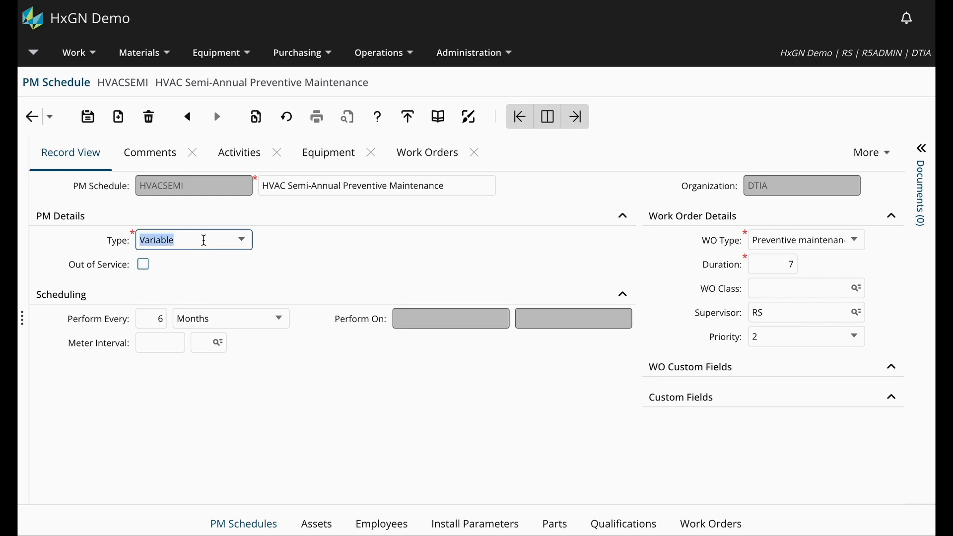
{"action": "left_click", "coordinate": [243, 242]}
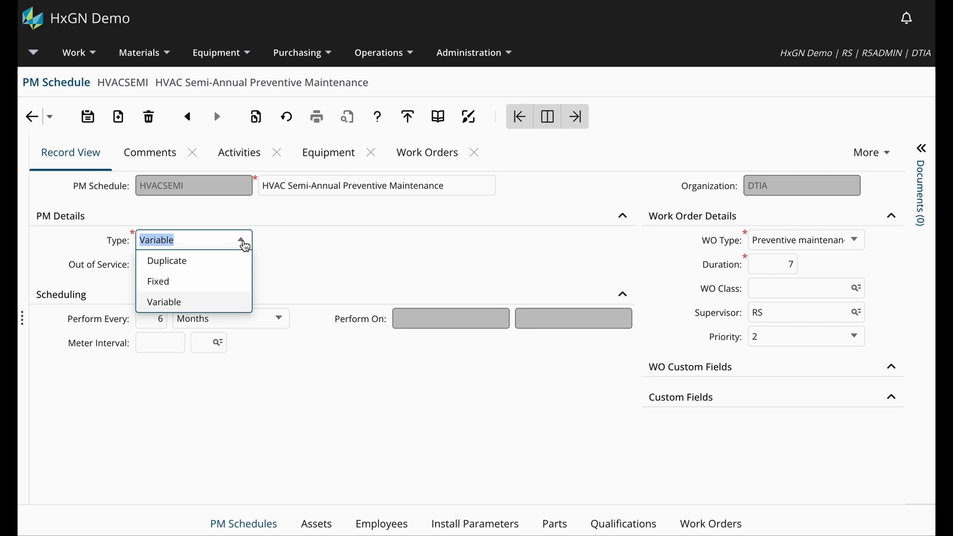
{"action": "left_click", "coordinate": [236, 283]}
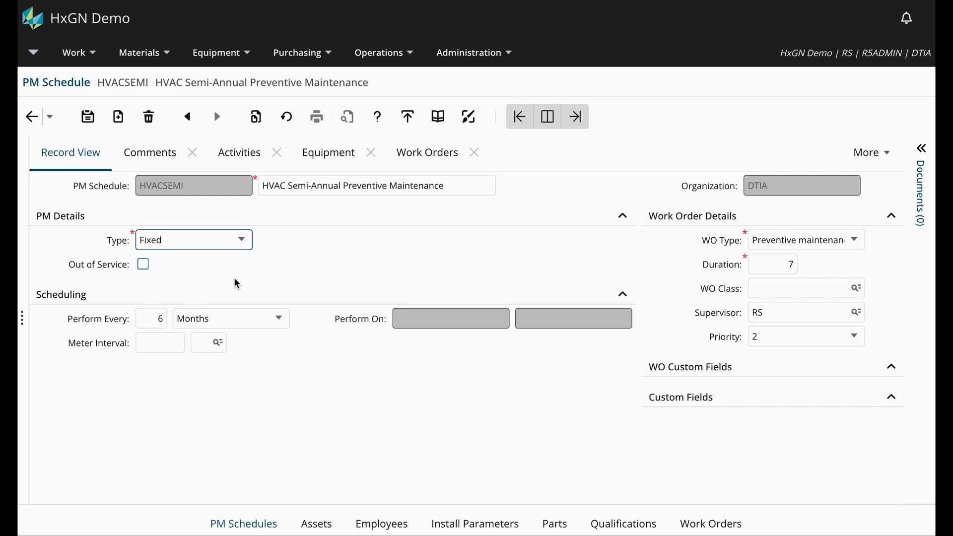
Start an equipment record on the HVACSEMI schedule for HVAC01, leaving its PM type as Fixed.
{"action": "left_click", "coordinate": [328, 154]}
{"action": "left_click", "coordinate": [206, 391]}
{"action": "type", "text": "H"}
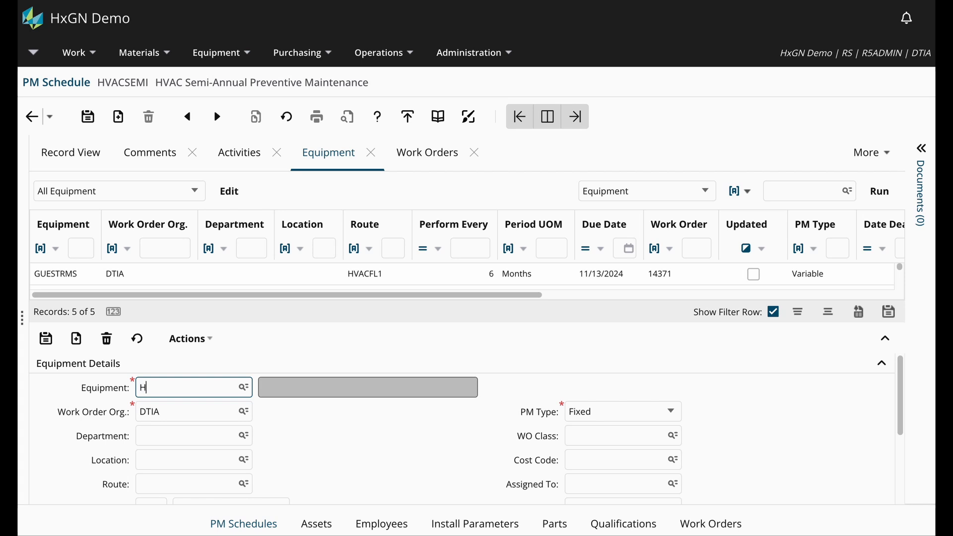
{"action": "type", "text": "VAC01"}
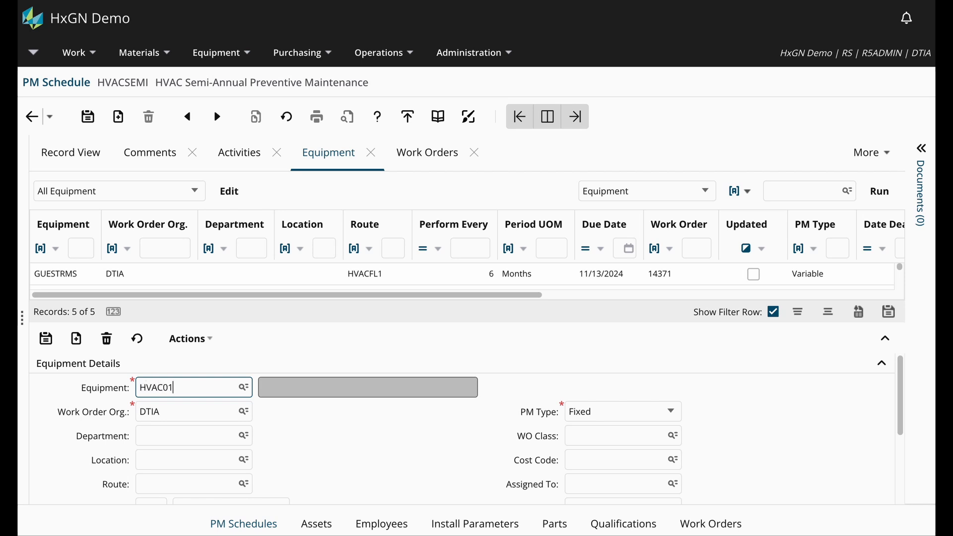
{"action": "left_click", "coordinate": [604, 409]}
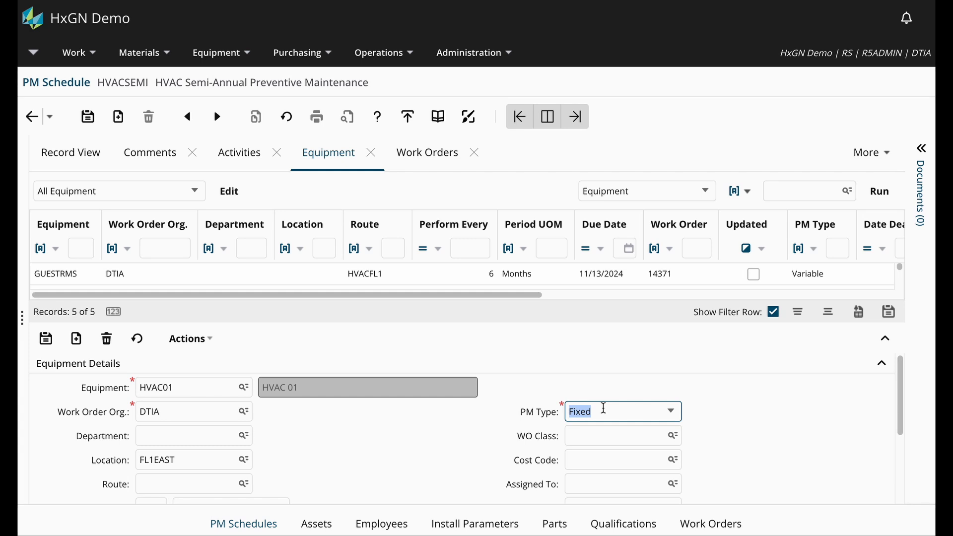
Set the HVAC01 due date to 08/01/2024, keep the 6-month interval, and submit the equipment record.
{"action": "scroll", "coordinate": [377, 483], "scroll_direction": "down", "scroll_amount": 1}
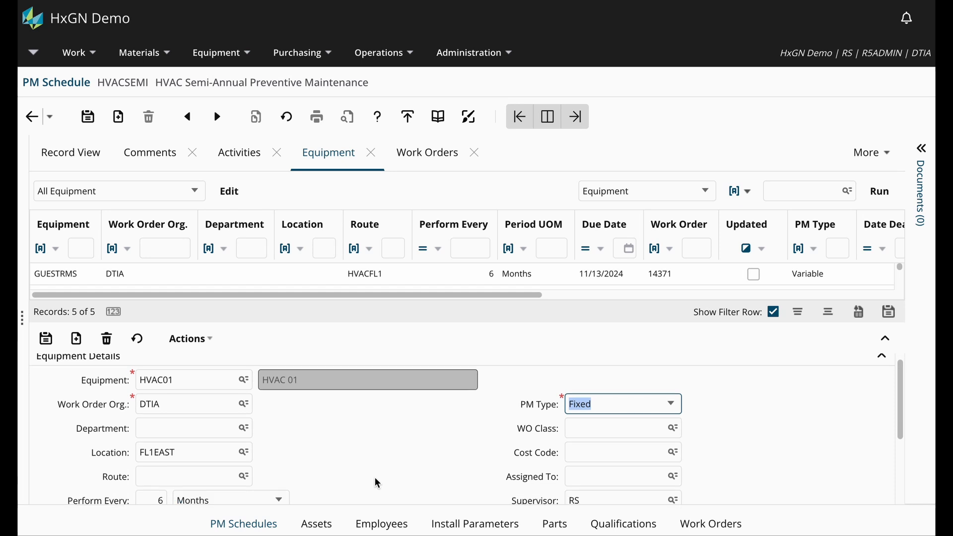
{"action": "scroll", "coordinate": [377, 483], "scroll_direction": "down", "scroll_amount": 3}
{"action": "left_click", "coordinate": [152, 387]}
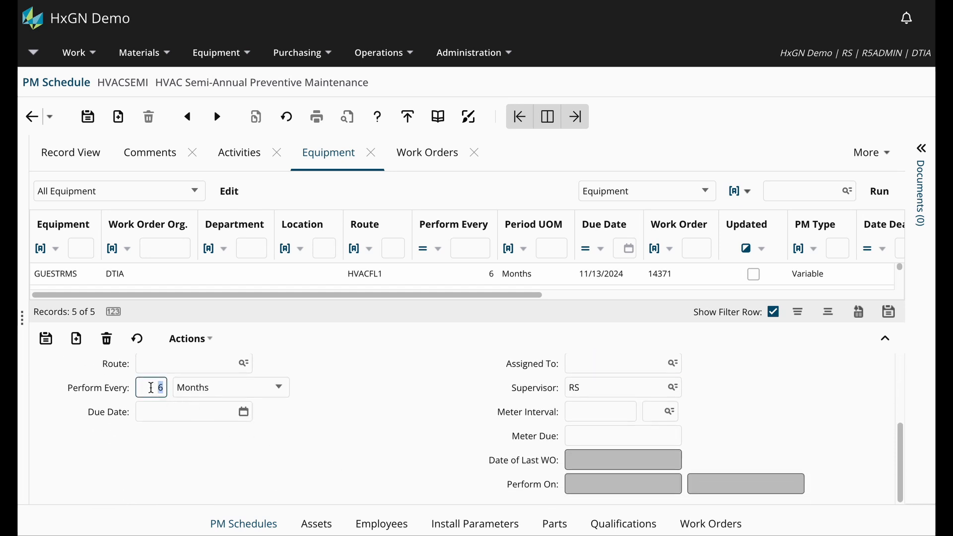
{"action": "left_click", "coordinate": [214, 387]}
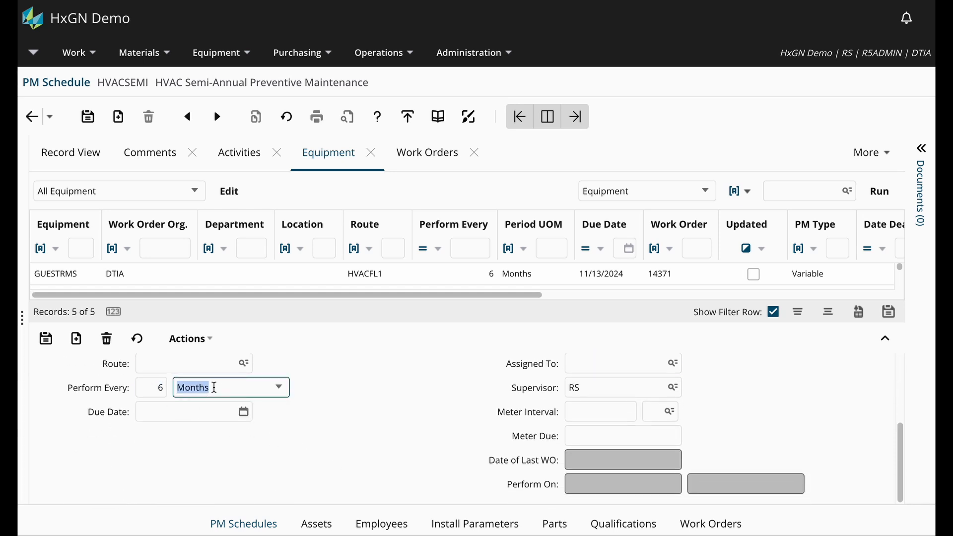
{"action": "left_click", "coordinate": [244, 413]}
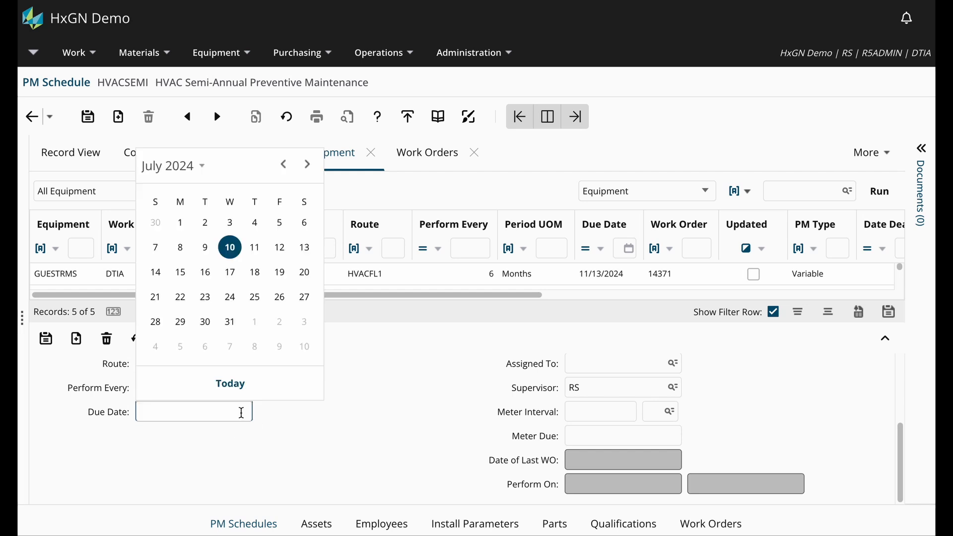
{"action": "left_click", "coordinate": [254, 324]}
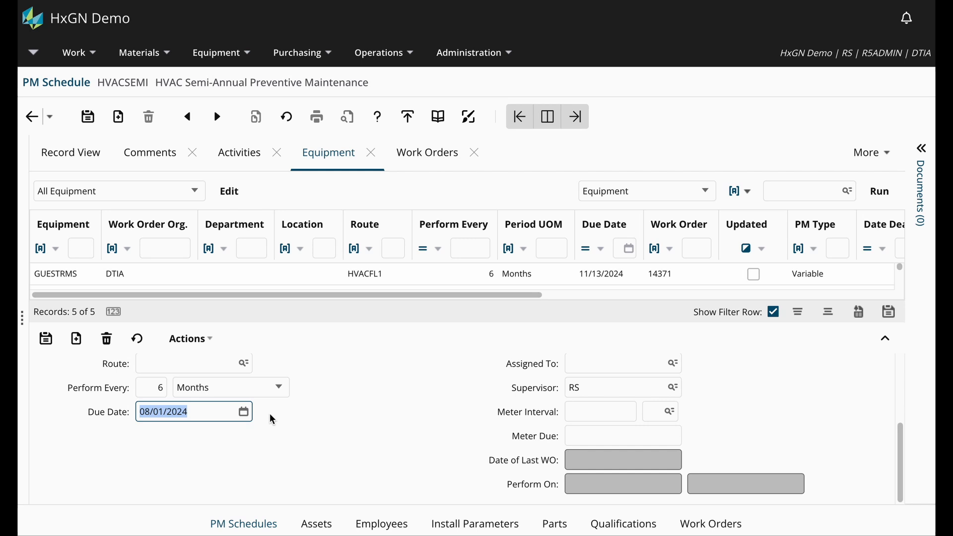
{"action": "left_click", "coordinate": [46, 340]}
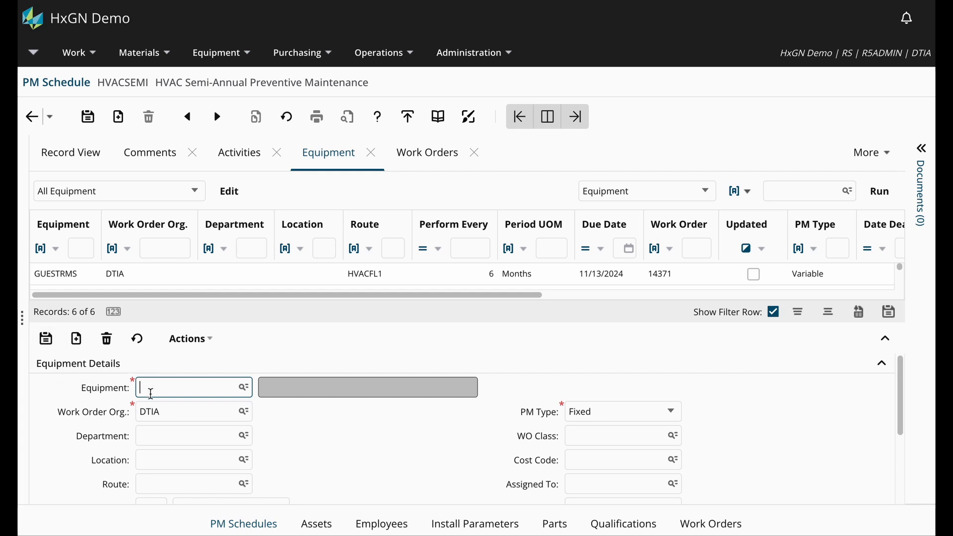
Enter HVAC02 as the next piece of equipment on the schedule and set its PM type to Variable.
{"action": "type", "text": "HVAC02"}
{"action": "left_click", "coordinate": [670, 415]}
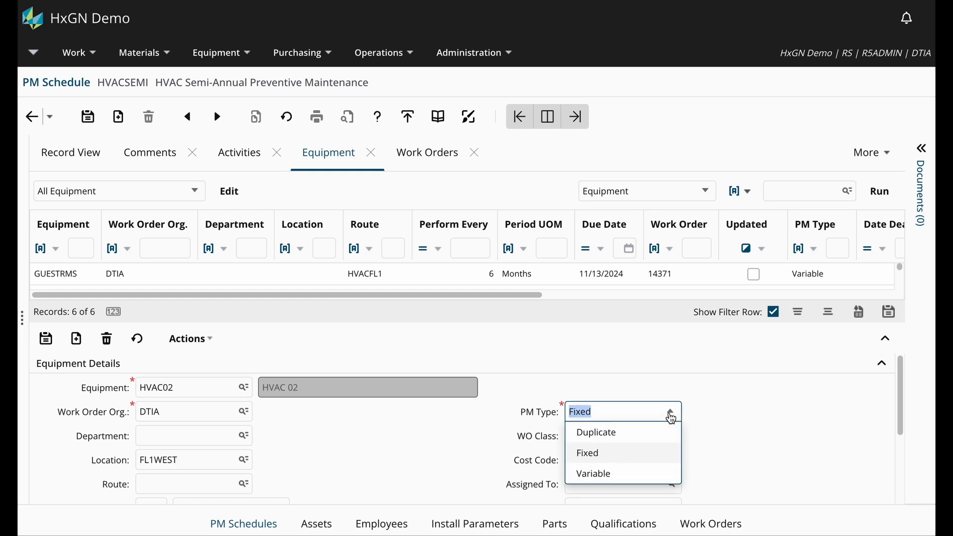
{"action": "left_click", "coordinate": [636, 474]}
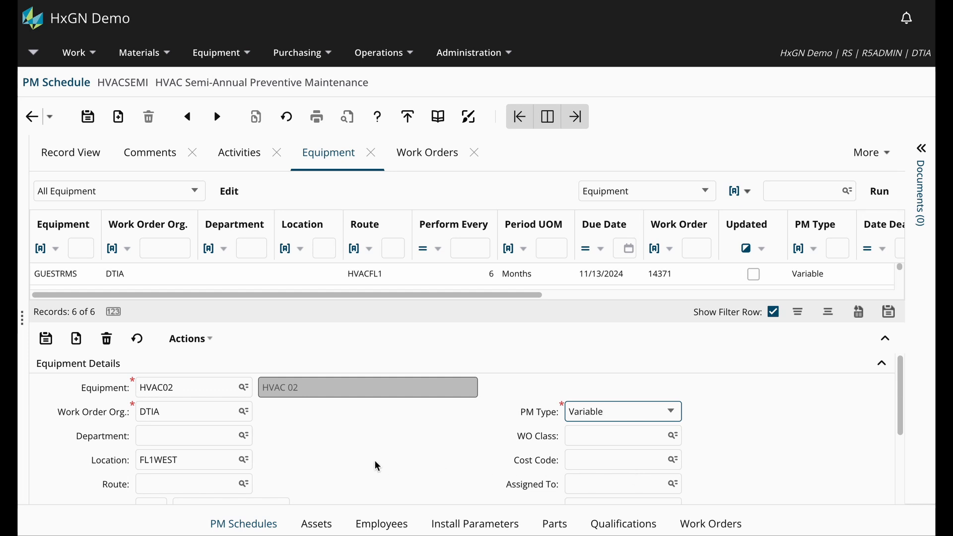
Set the HVAC02 due date to 08/01/2024 and submit the equipment record.
{"action": "scroll", "coordinate": [377, 467], "scroll_direction": "down", "scroll_amount": 1}
{"action": "scroll", "coordinate": [377, 467], "scroll_direction": "down", "scroll_amount": 4}
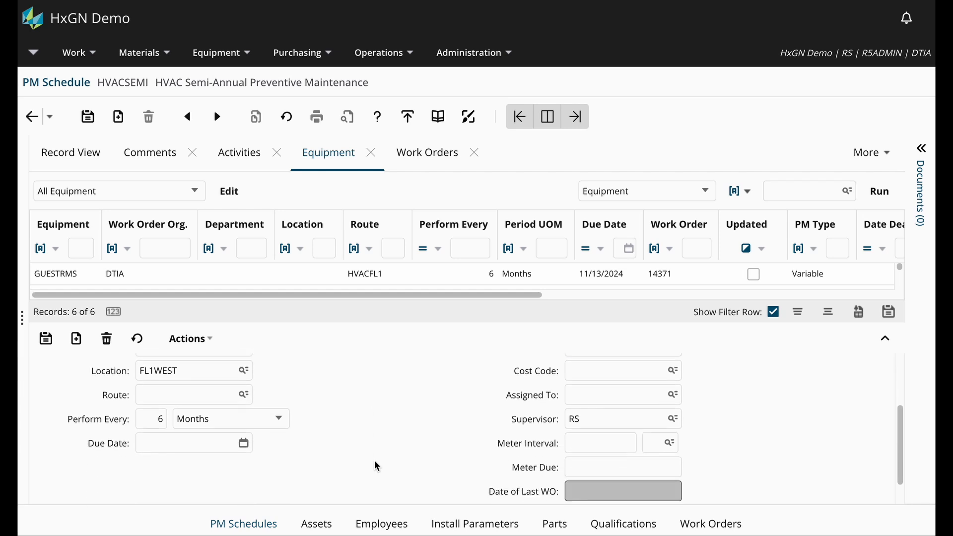
{"action": "scroll", "coordinate": [378, 466], "scroll_direction": "down", "scroll_amount": 1}
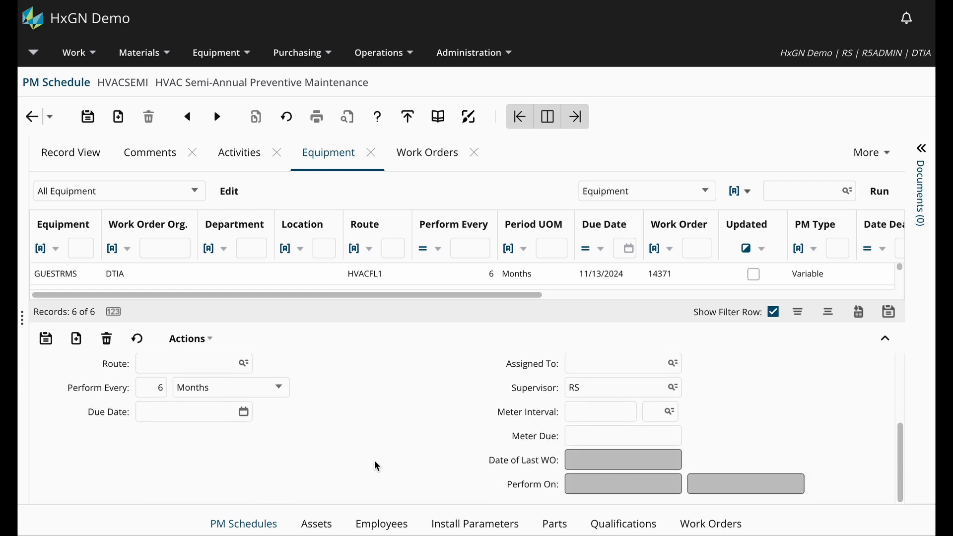
{"action": "left_click", "coordinate": [245, 413]}
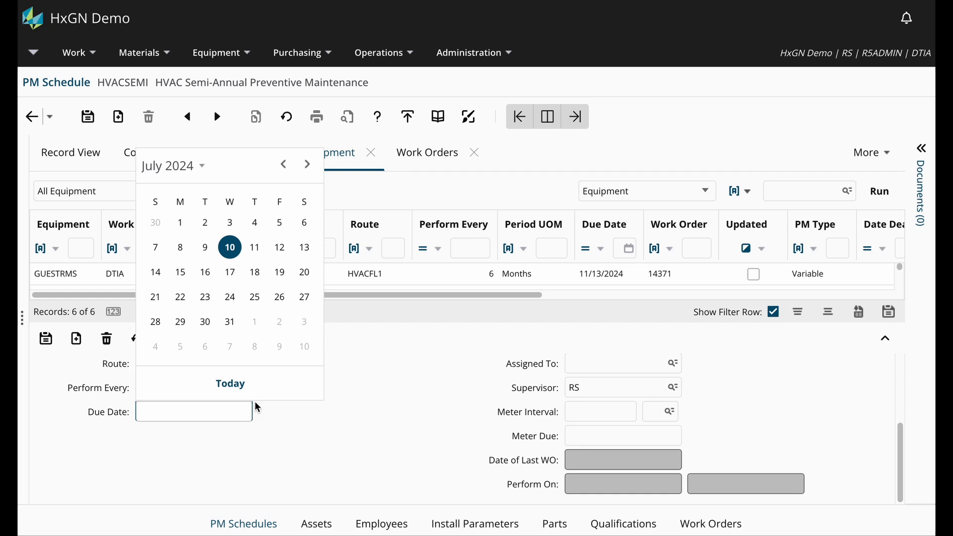
{"action": "left_click", "coordinate": [256, 322]}
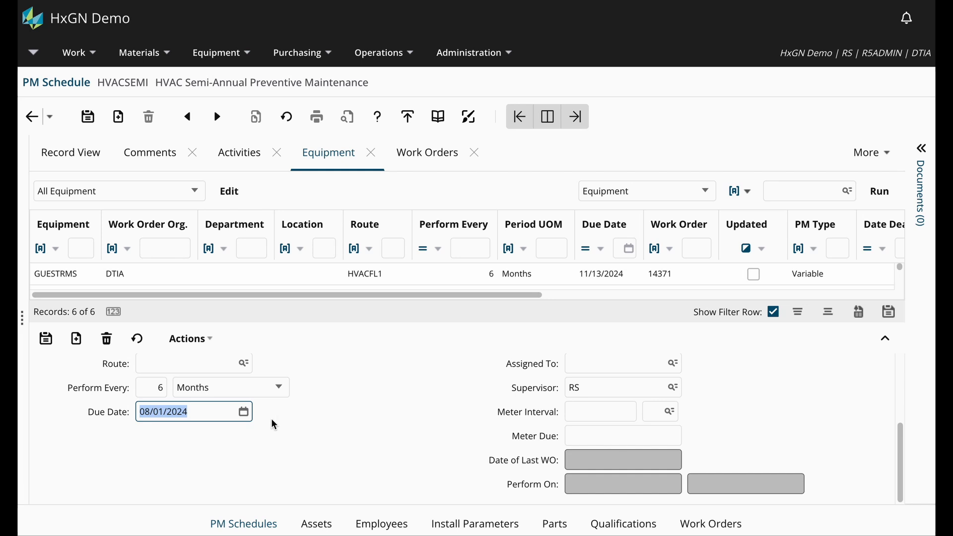
{"action": "left_click", "coordinate": [46, 342]}
Enter HVAC03 as another piece of equipment on the schedule and set its PM type to Duplicate.
{"action": "type", "text": "HVAC0"}
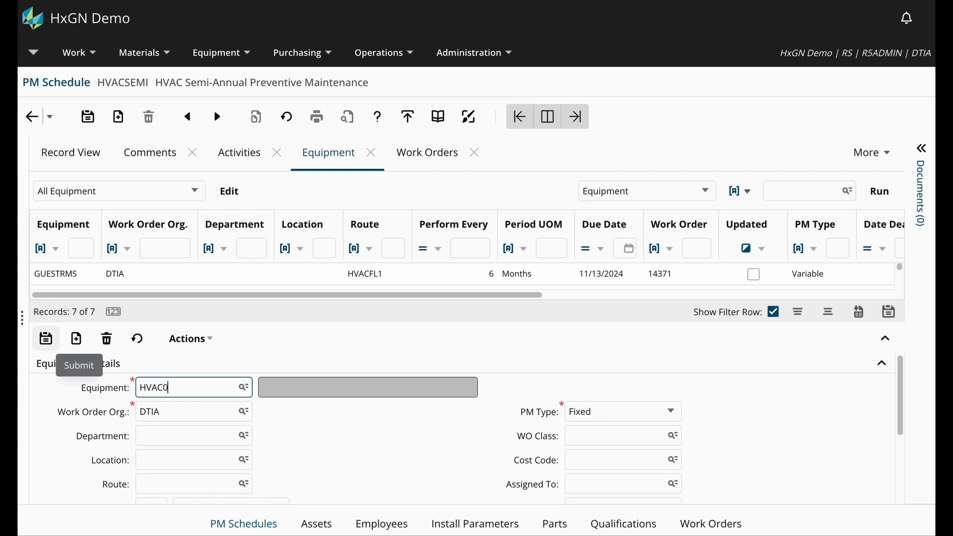
{"action": "type", "text": "3"}
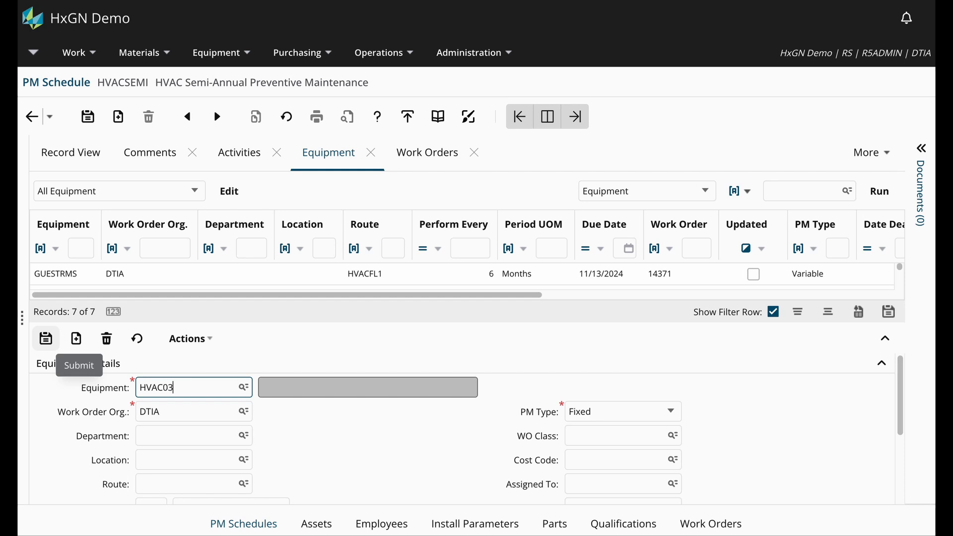
{"action": "left_click", "coordinate": [677, 418]}
{"action": "left_click", "coordinate": [643, 430]}
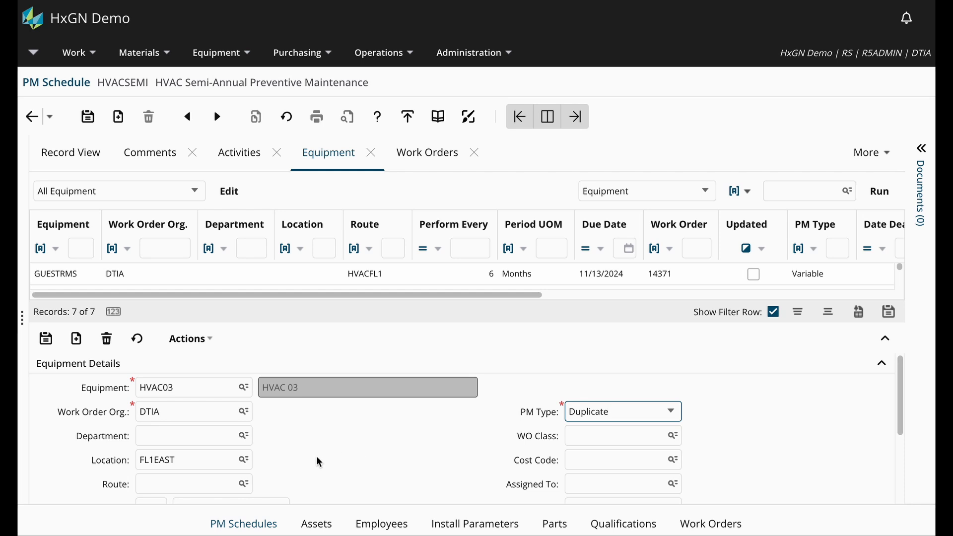
Set the HVAC03 due date to 08/01/2024 and submit the equipment record.
{"action": "scroll", "coordinate": [319, 463], "scroll_direction": "down", "scroll_amount": 1}
{"action": "scroll", "coordinate": [319, 462], "scroll_direction": "down", "scroll_amount": 3}
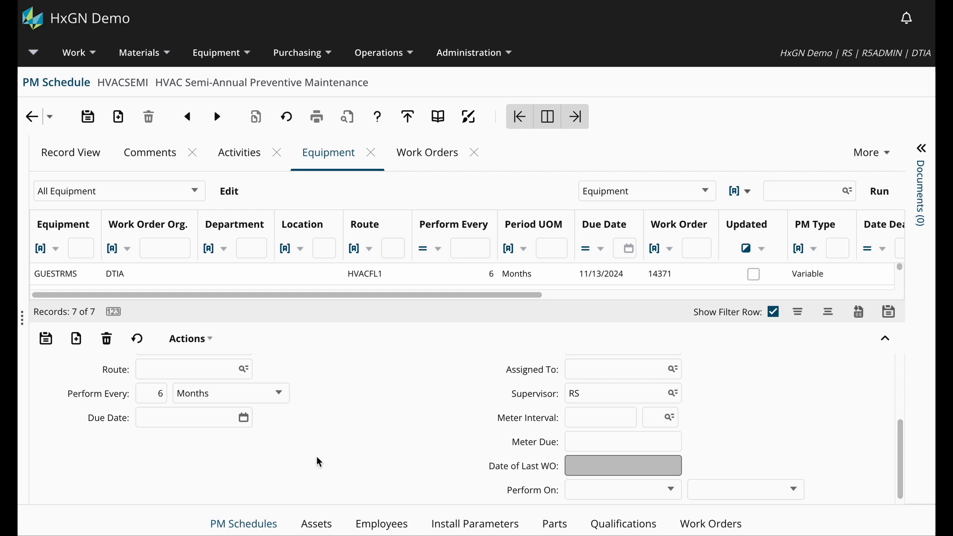
{"action": "left_click", "coordinate": [245, 419]}
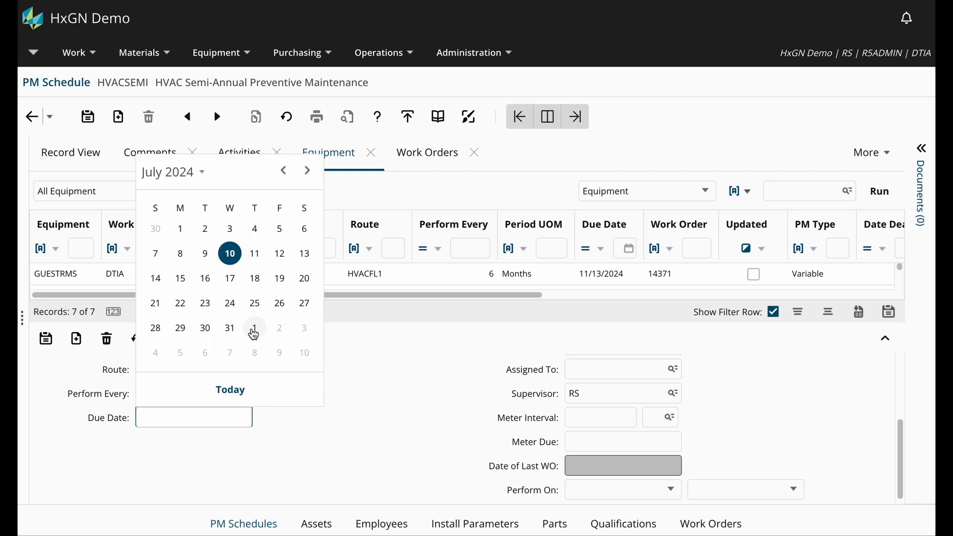
{"action": "left_click", "coordinate": [254, 329]}
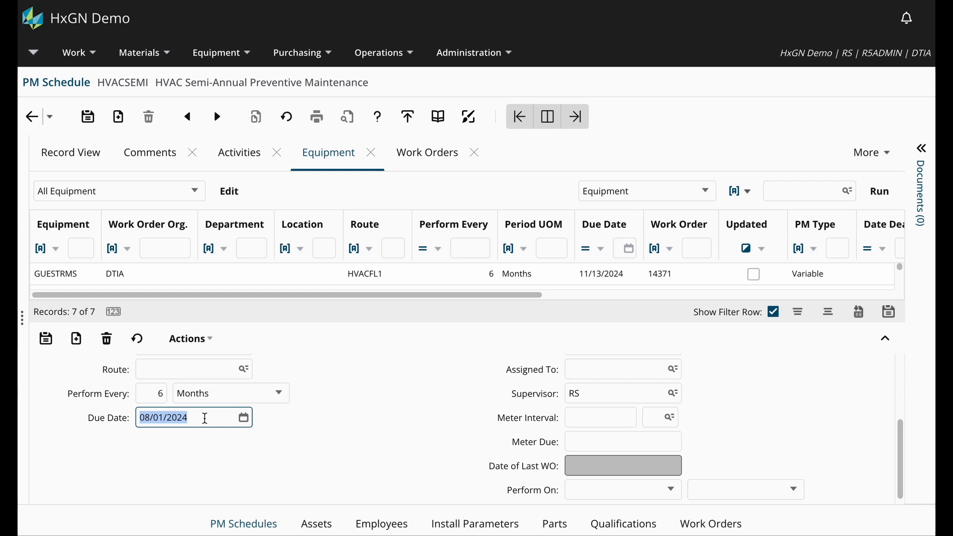
{"action": "left_click", "coordinate": [47, 339]}
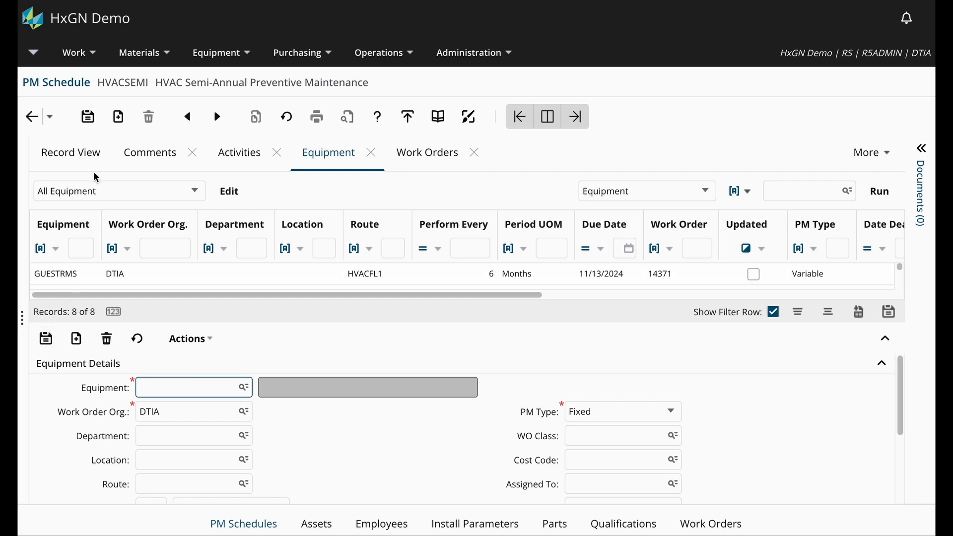
Bring up the scheduling reports for Work and go through them to the PM reports at the end of the list.
{"action": "left_click", "coordinate": [96, 59]}
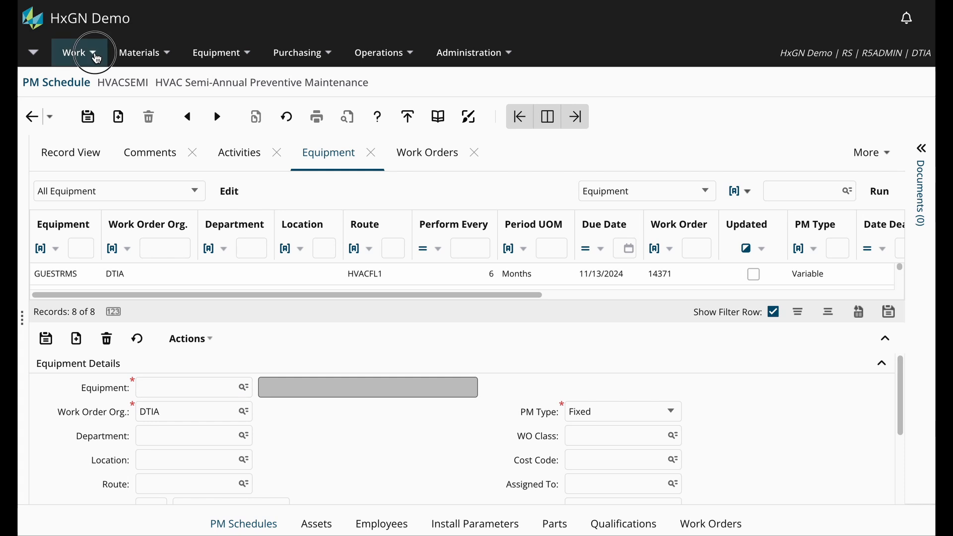
{"action": "mouse_move", "coordinate": [112, 131]}
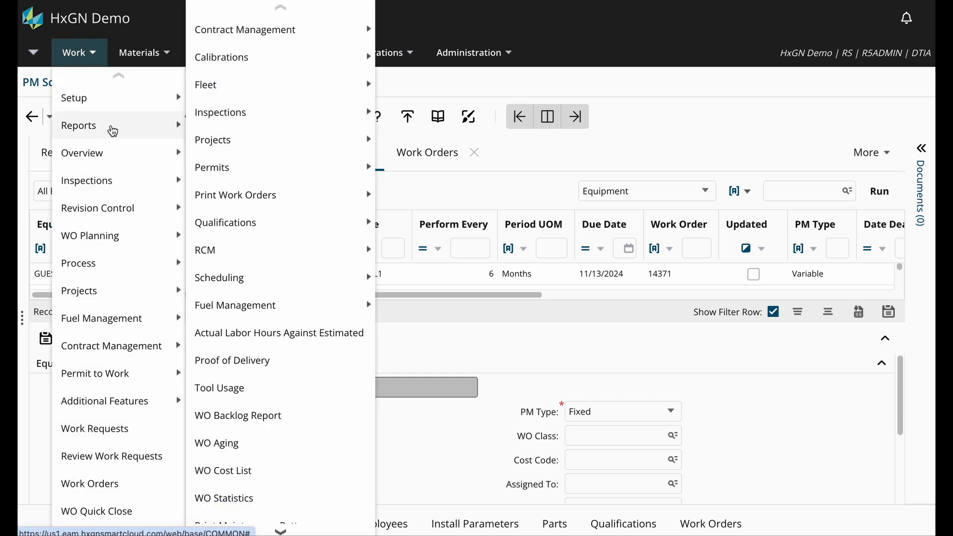
{"action": "mouse_move", "coordinate": [283, 278]}
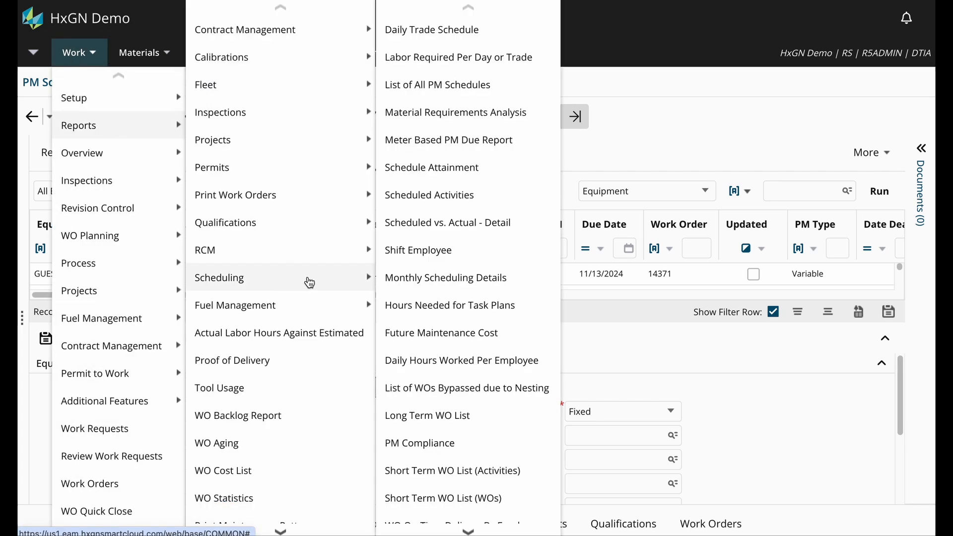
{"action": "scroll", "coordinate": [454, 442], "scroll_direction": "down", "scroll_amount": 1}
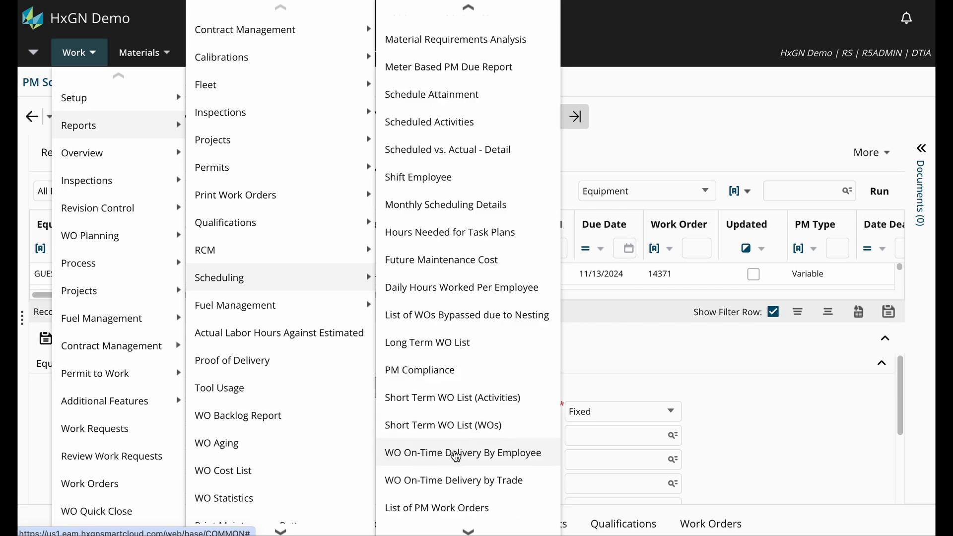
{"action": "scroll", "coordinate": [456, 460], "scroll_direction": "down", "scroll_amount": 3}
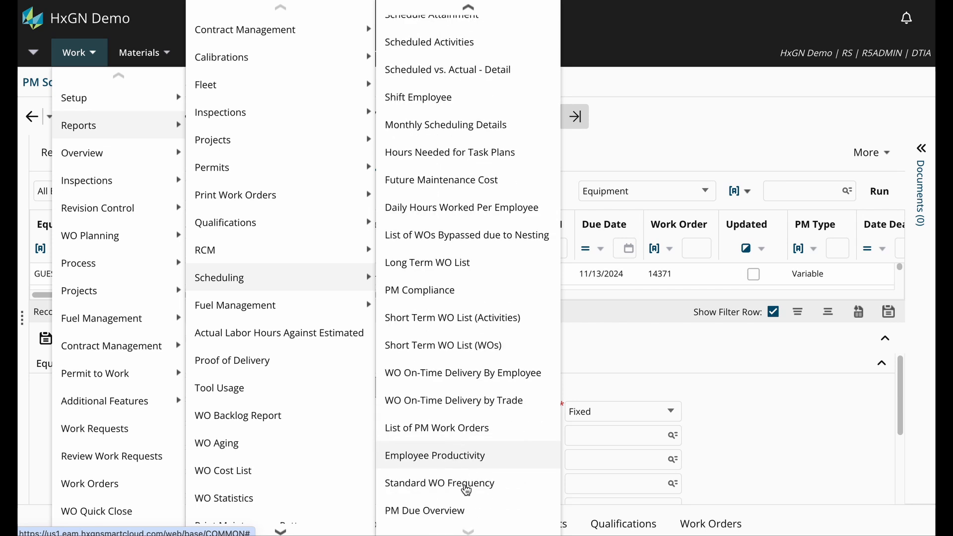